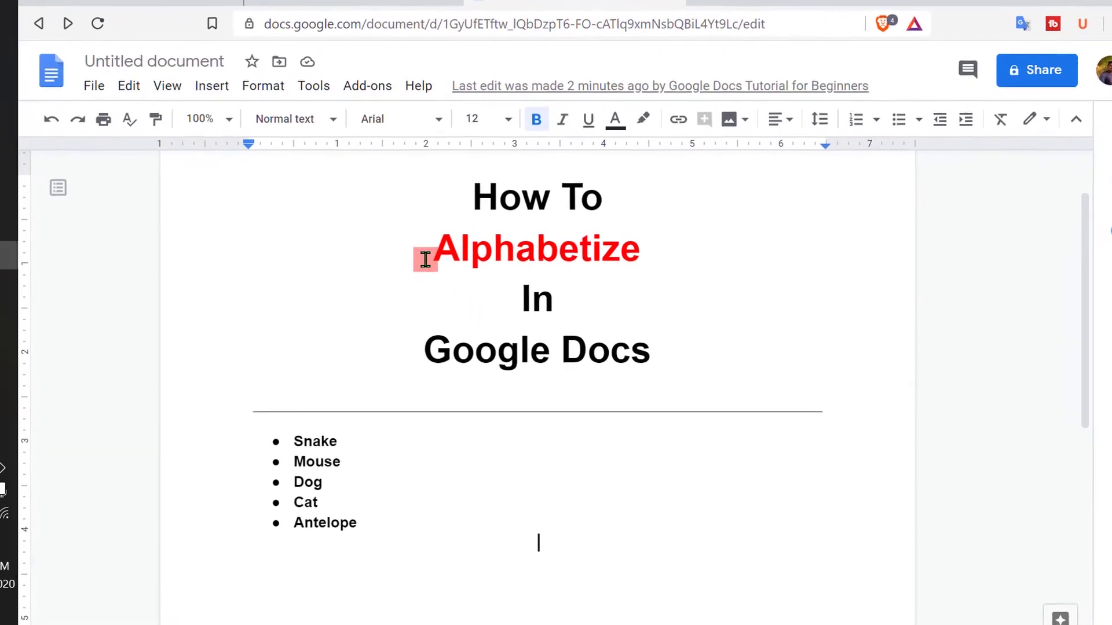
Select the 'Alphabetize' heading and the five animal list items, then deselect them.
drag(425, 259, 640, 257)
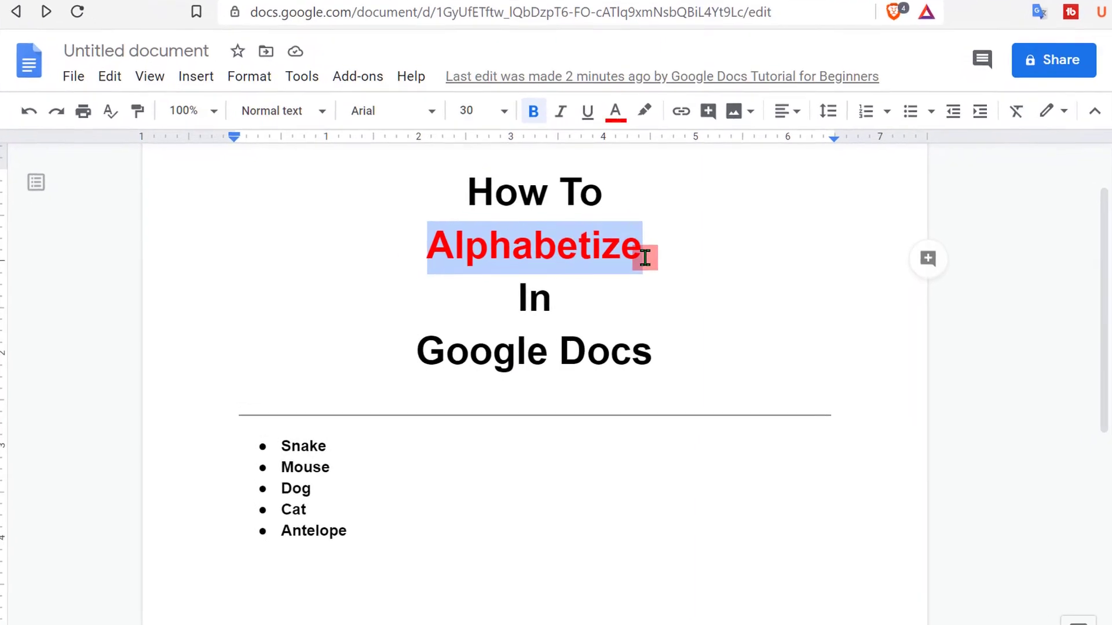
click(272, 449)
drag(272, 450, 345, 533)
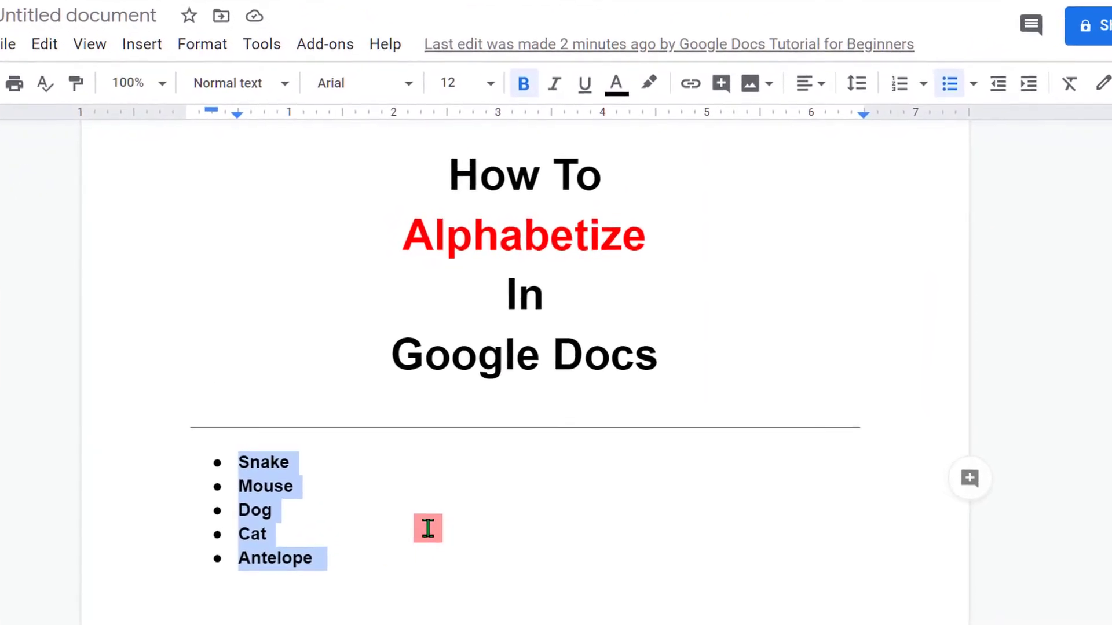
click(408, 523)
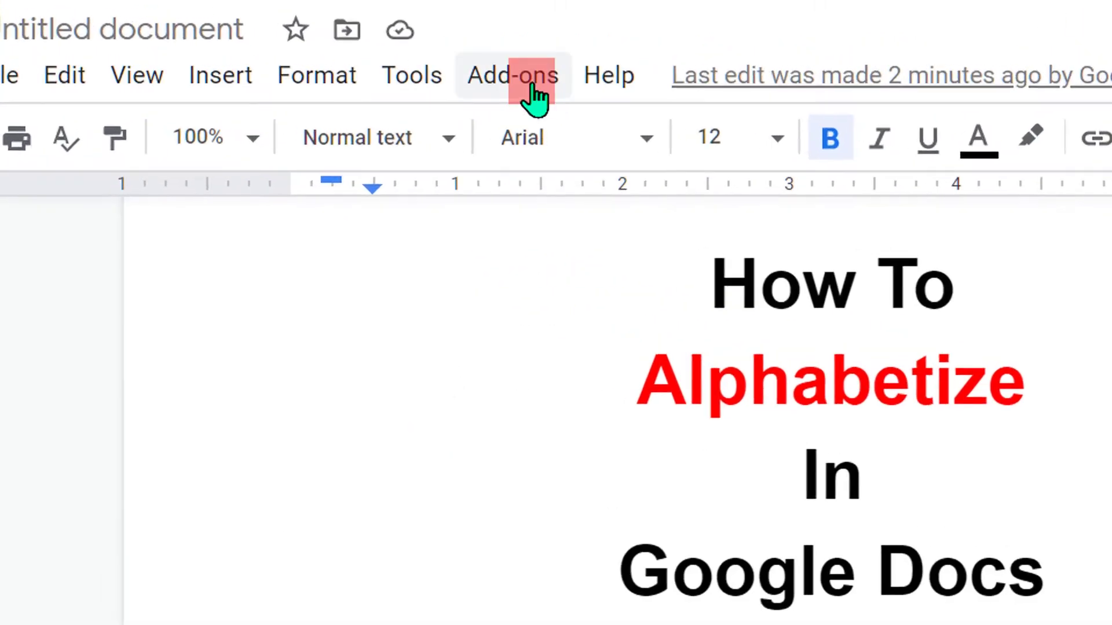
Search the G Suite Marketplace for the Sorted Paragraphs add-on via Get add-ons.
click(534, 91)
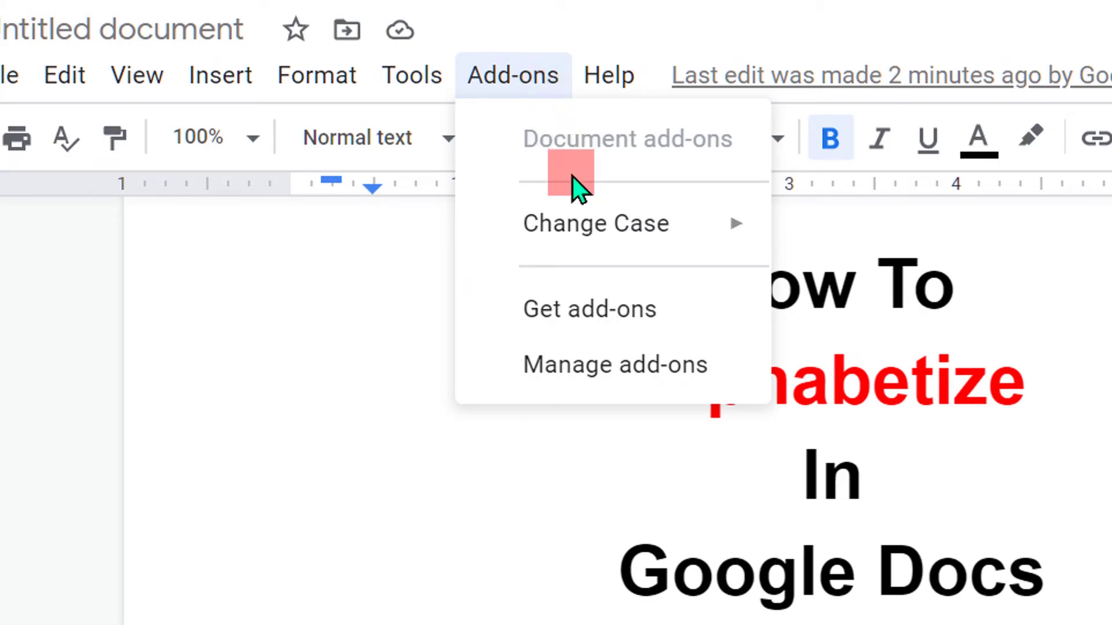
click(718, 321)
text(pa)
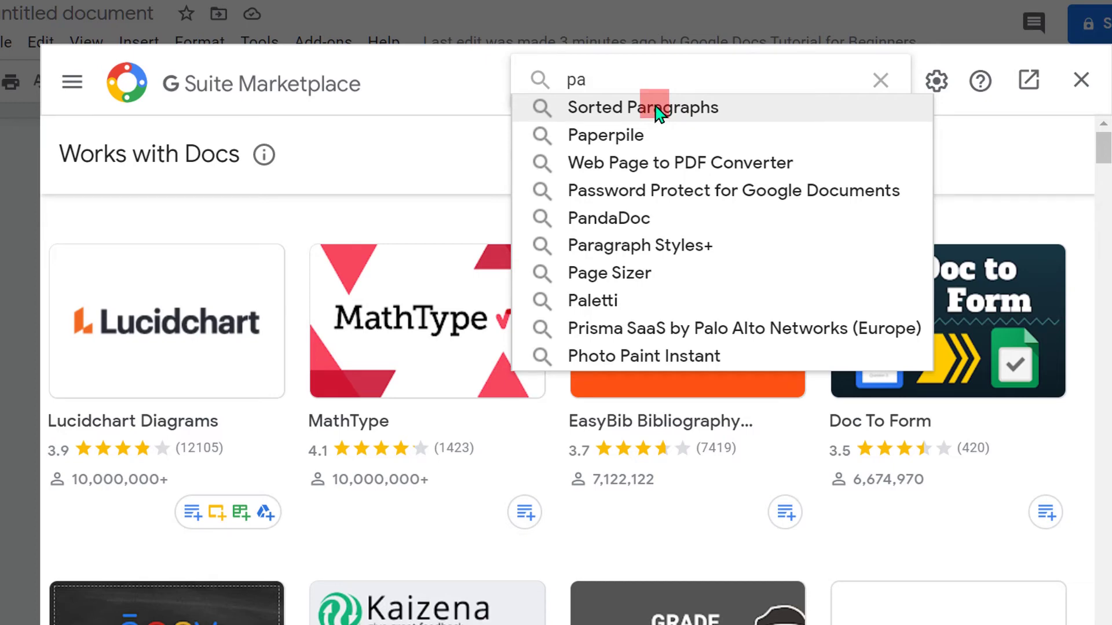
click(657, 114)
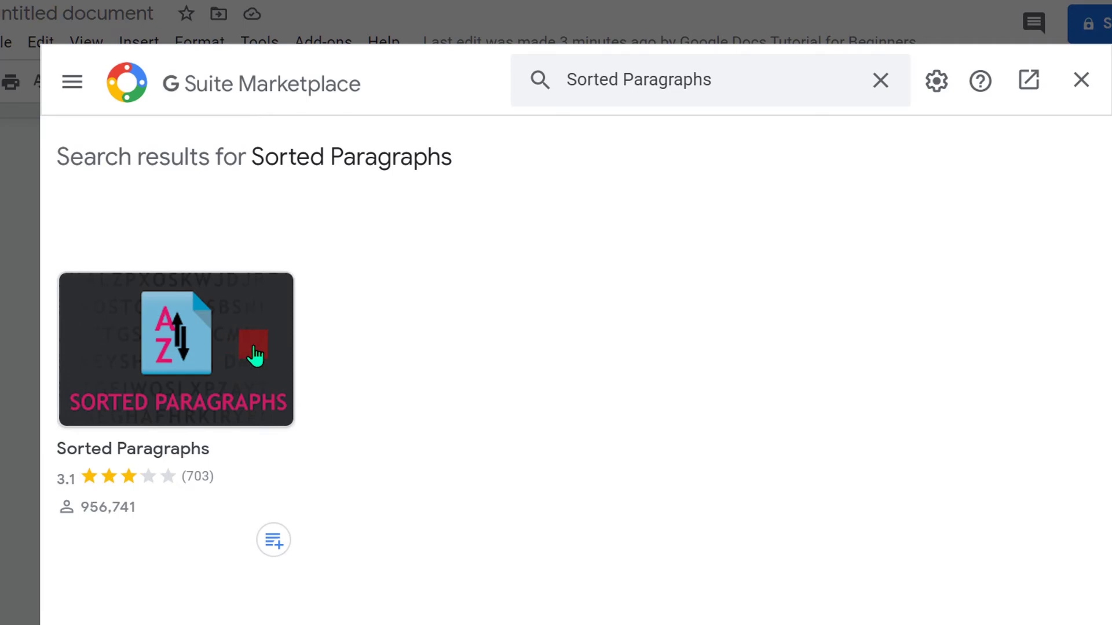
Install Sorted Paragraphs from its Marketplace page, allow it Docs access, and dismiss the confirmation.
click(254, 354)
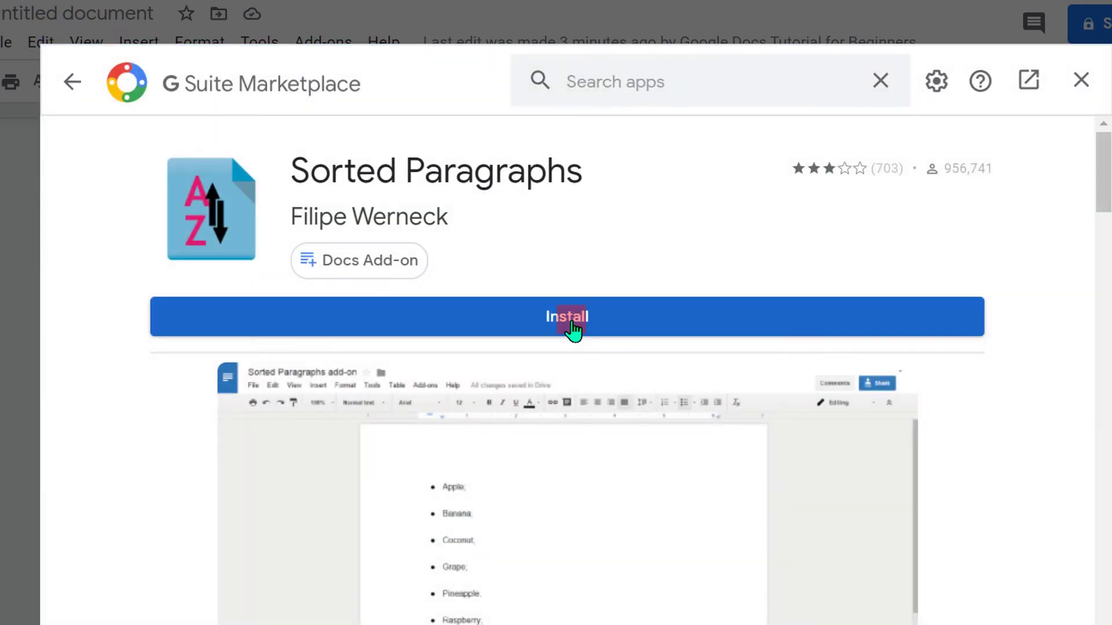
click(572, 329)
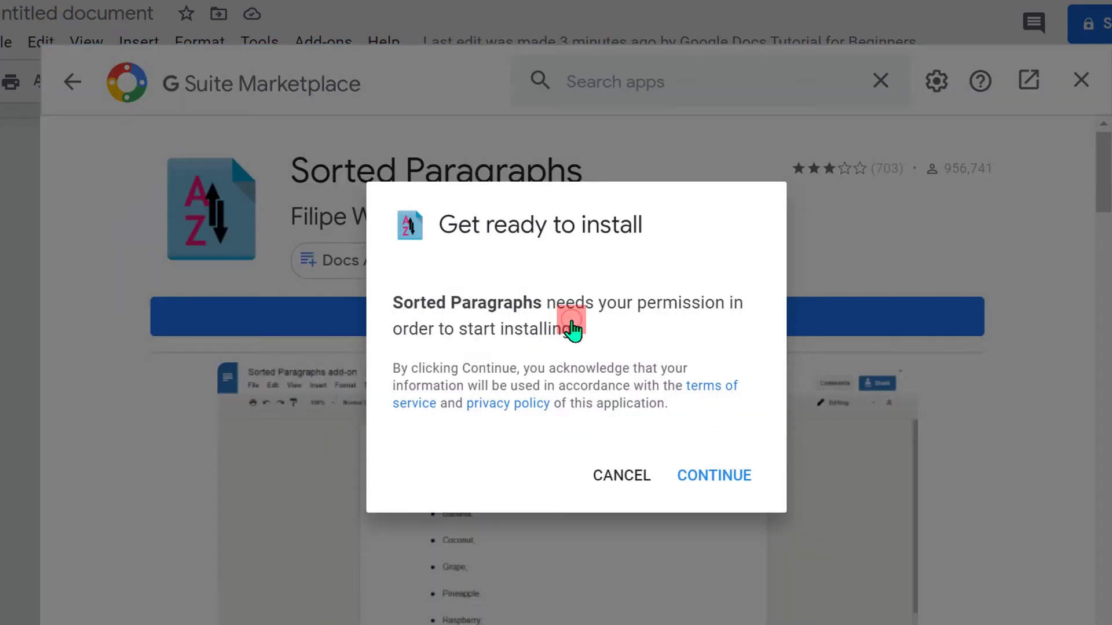
click(706, 483)
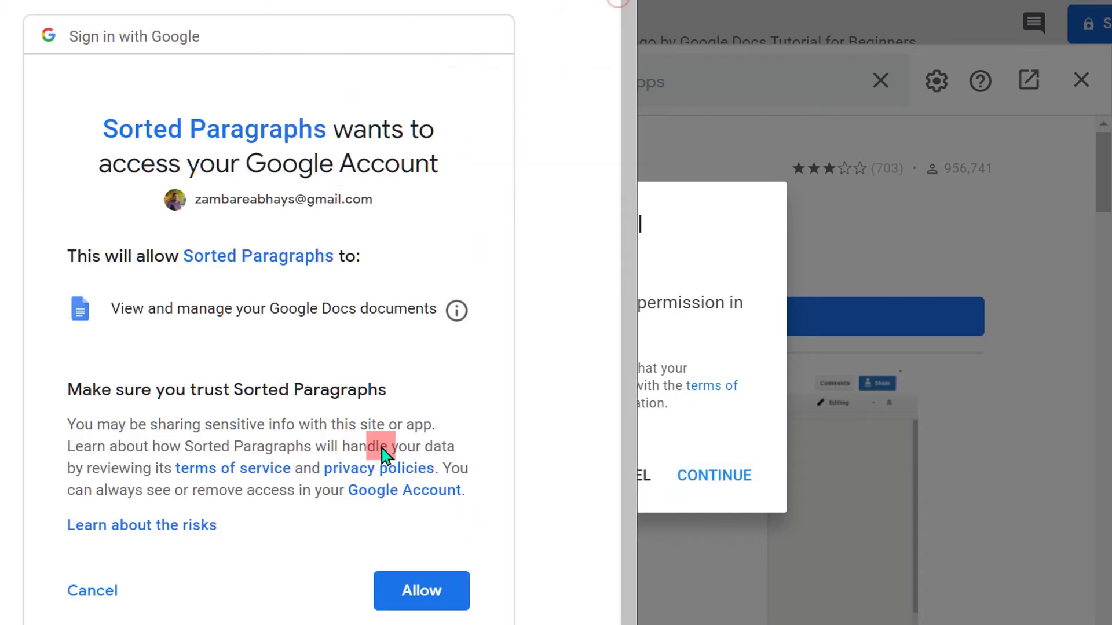
click(440, 598)
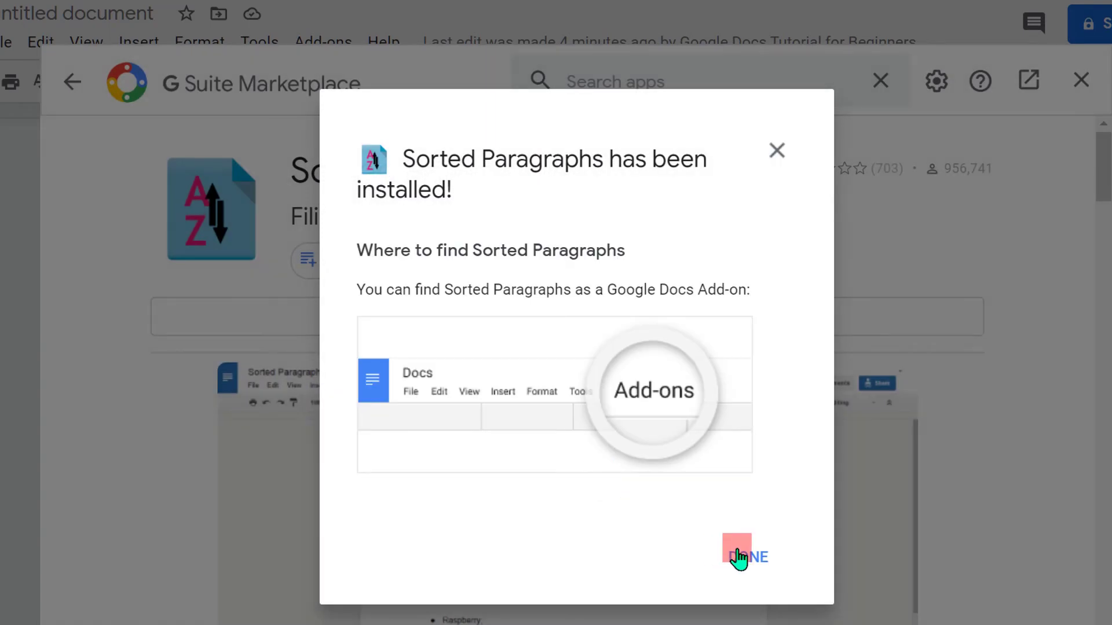
click(740, 563)
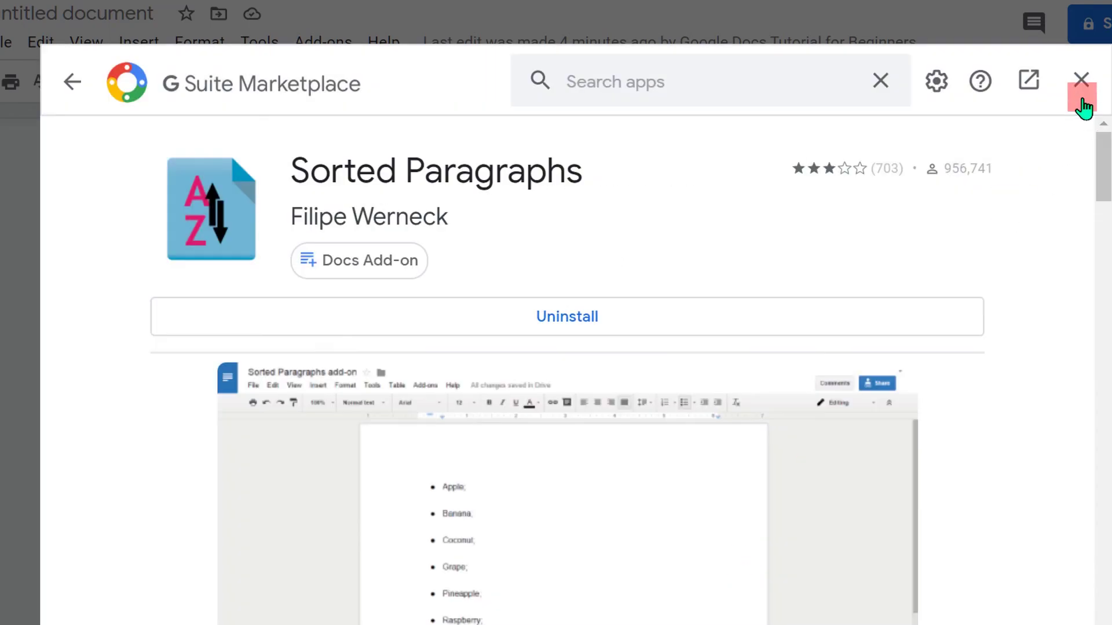
click(1080, 87)
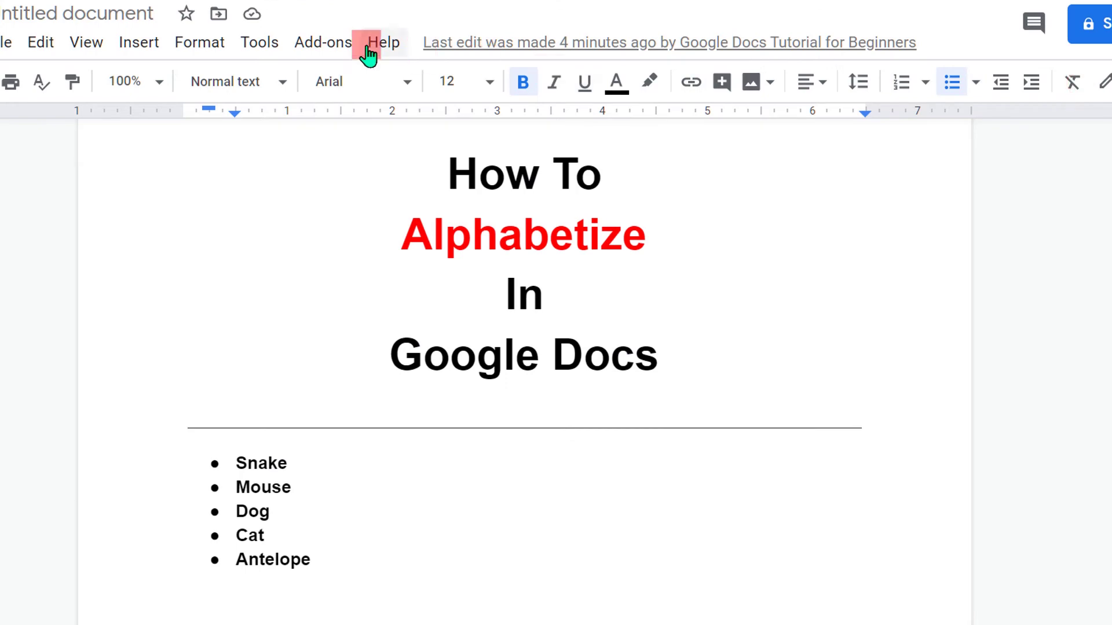
click(335, 48)
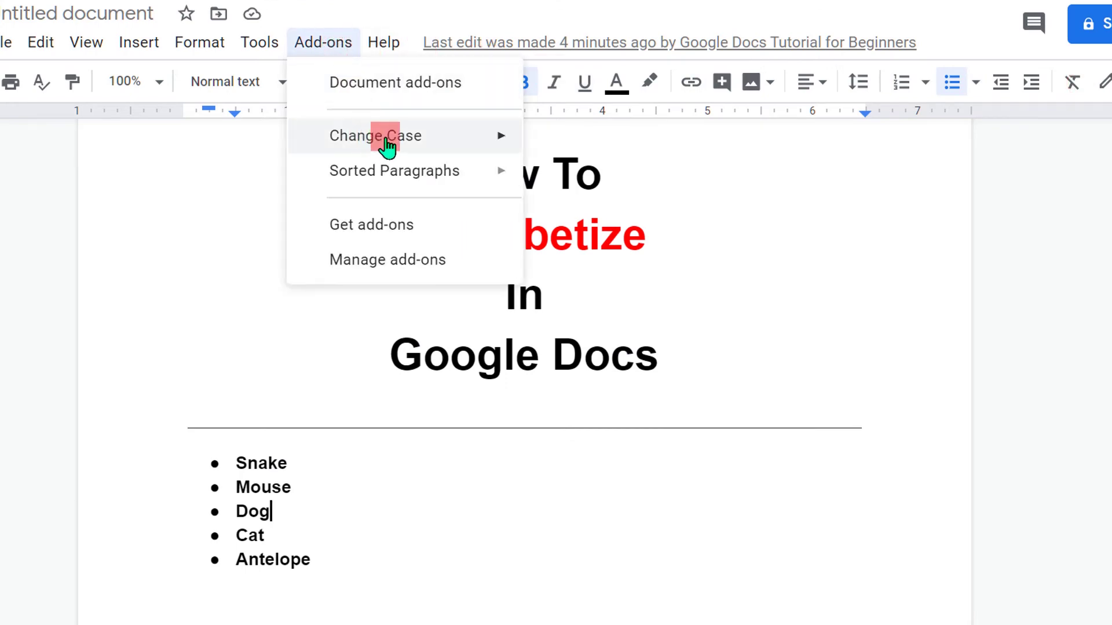
mouse_move(395, 170)
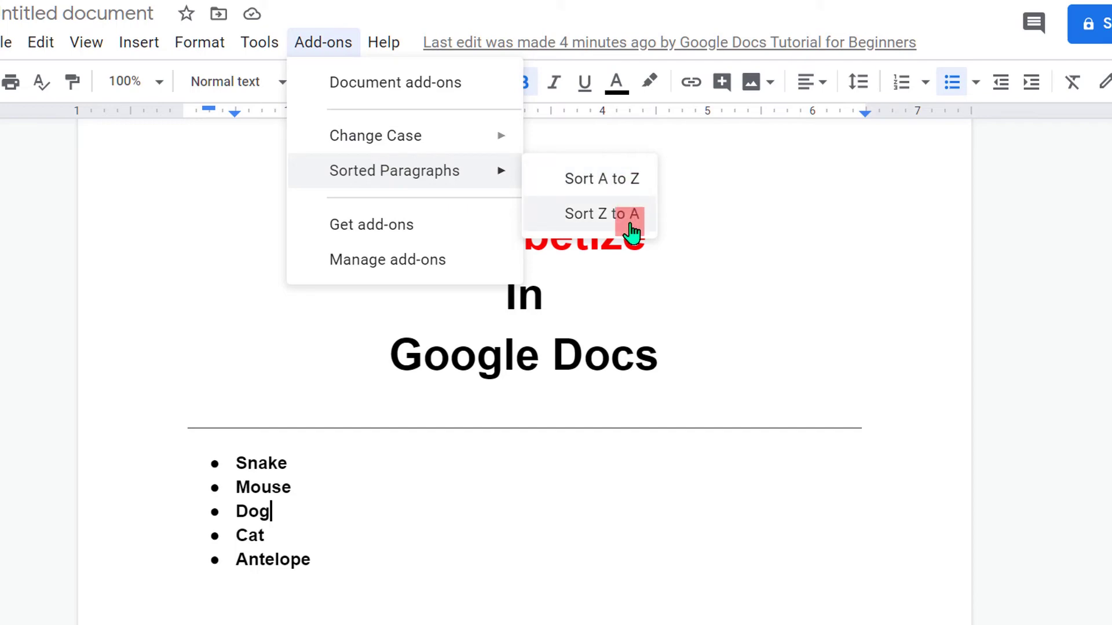
Apply Sort A to Z to the five animal bullets, giving Antelope, Cat, Dog, Mouse, Snake.
click(307, 511)
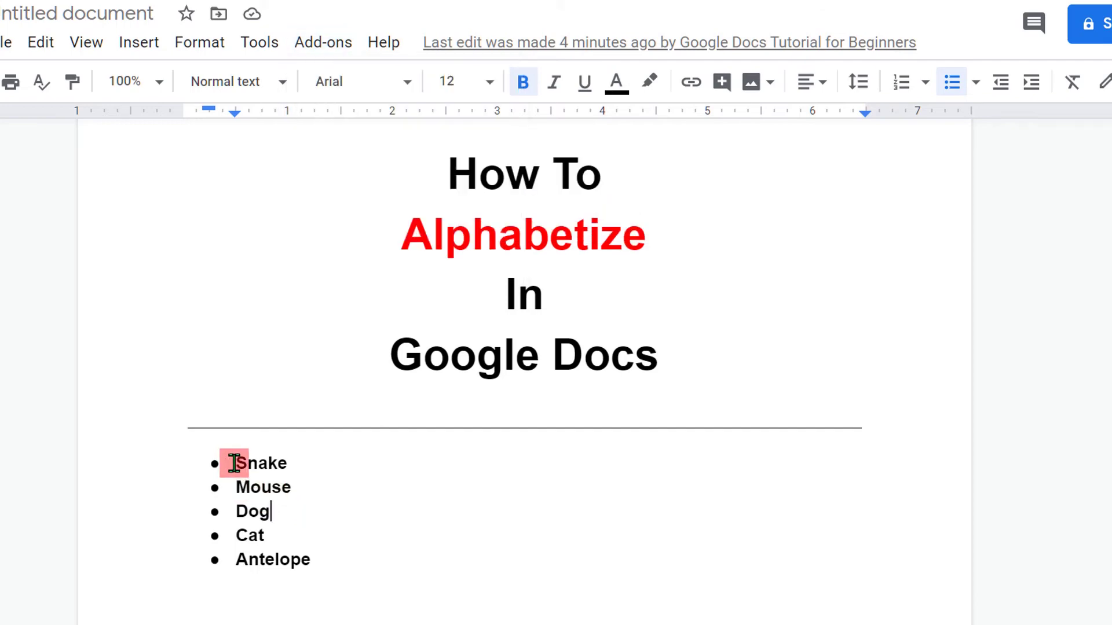
drag(234, 463, 309, 559)
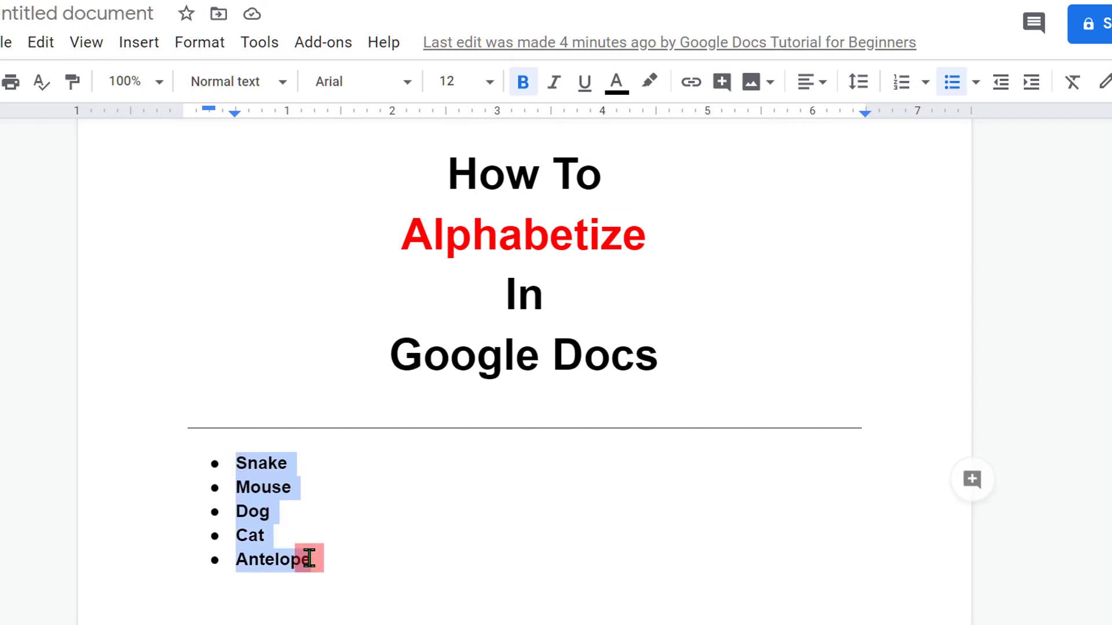
click(338, 46)
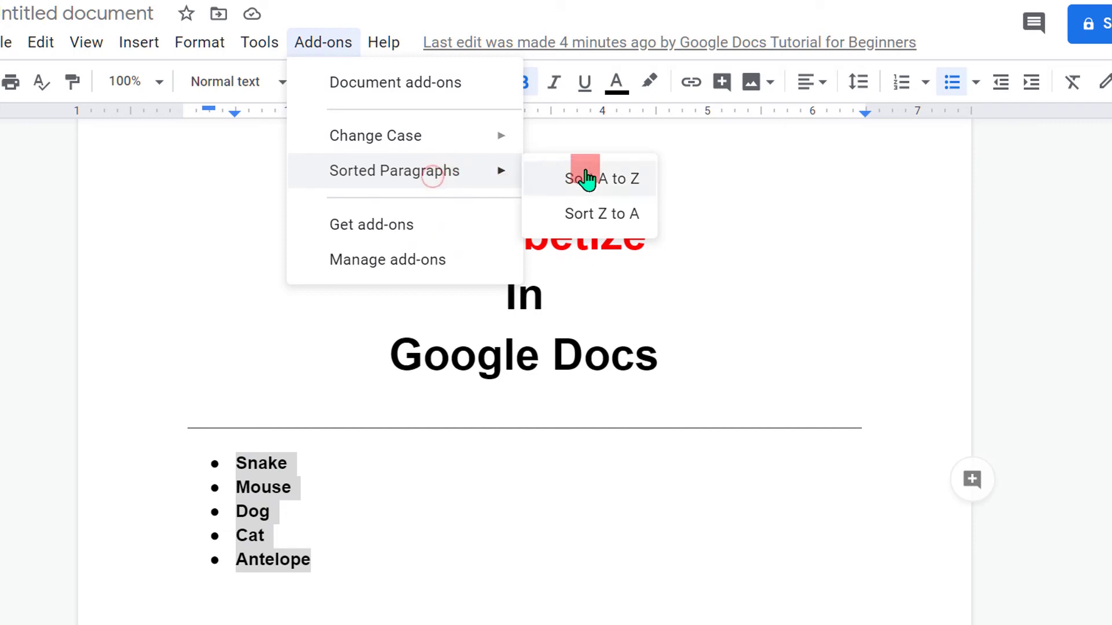
click(641, 194)
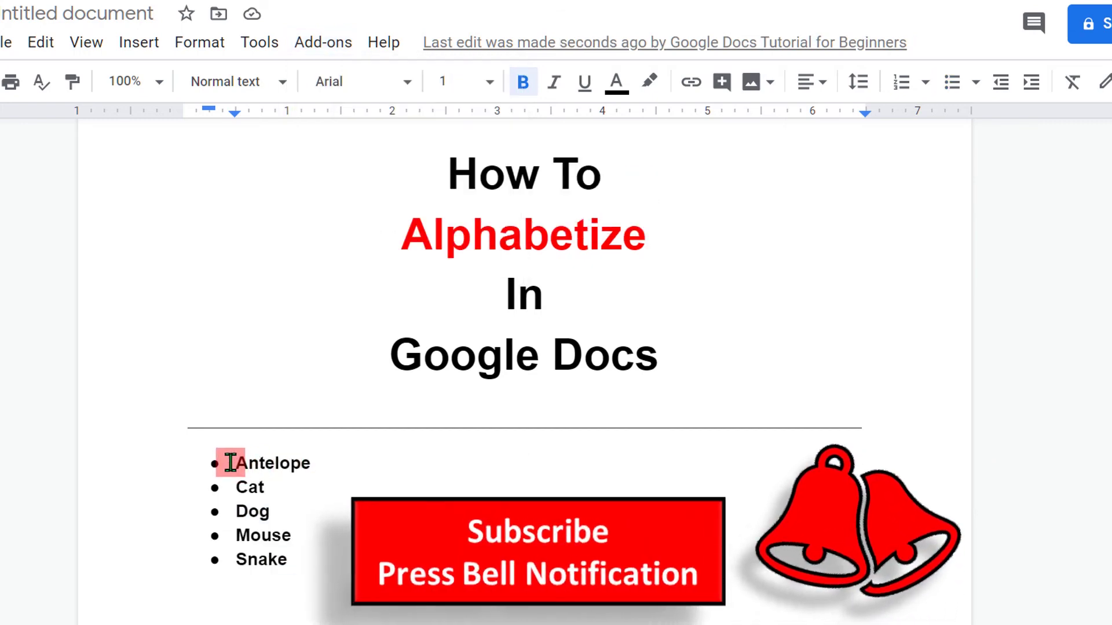
drag(232, 463, 348, 532)
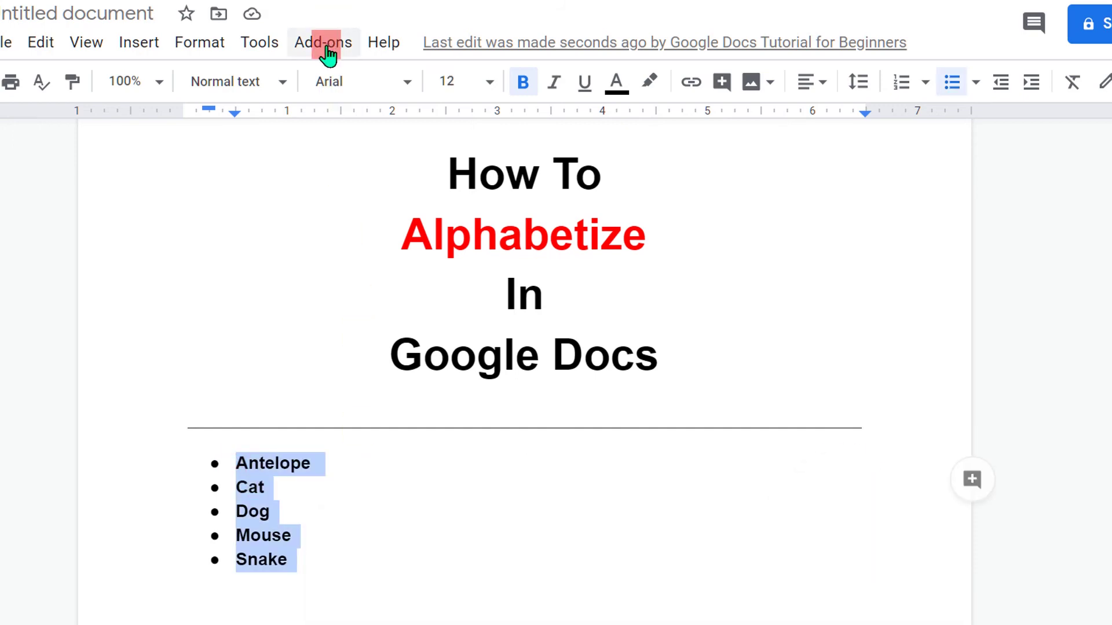
Show the Sorted Paragraphs submenu under Add-ons, including the Sort Z to A option.
click(327, 54)
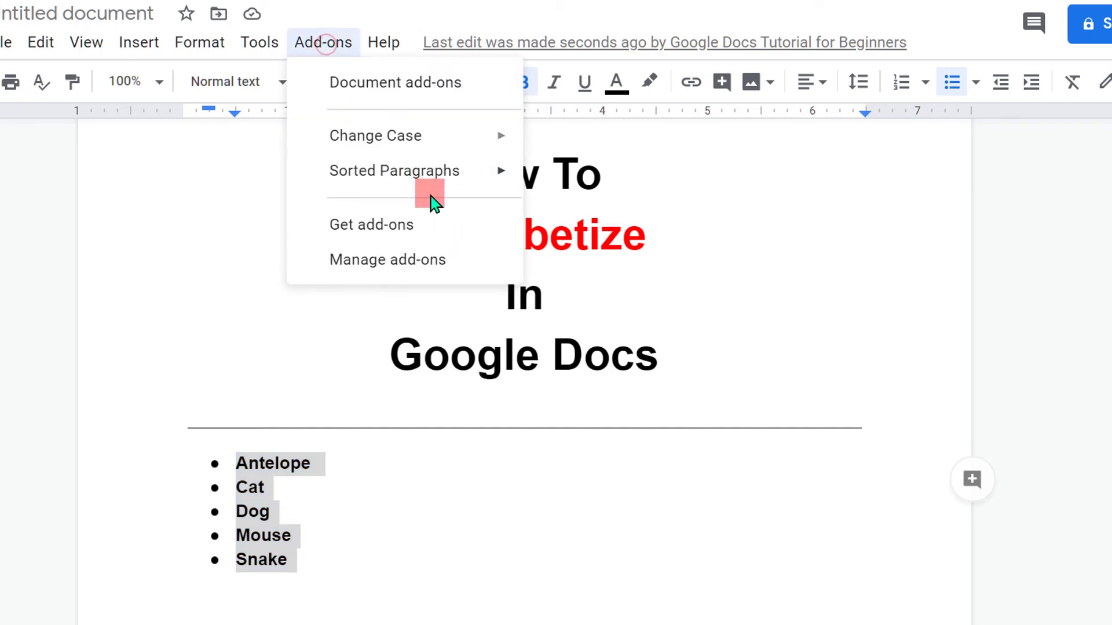
click(448, 171)
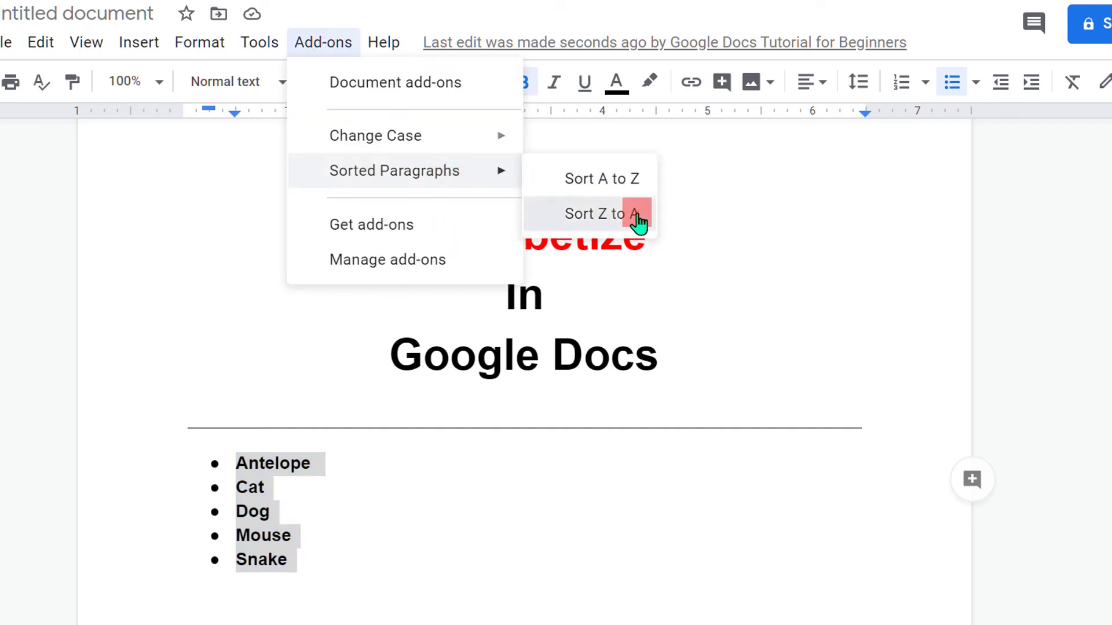